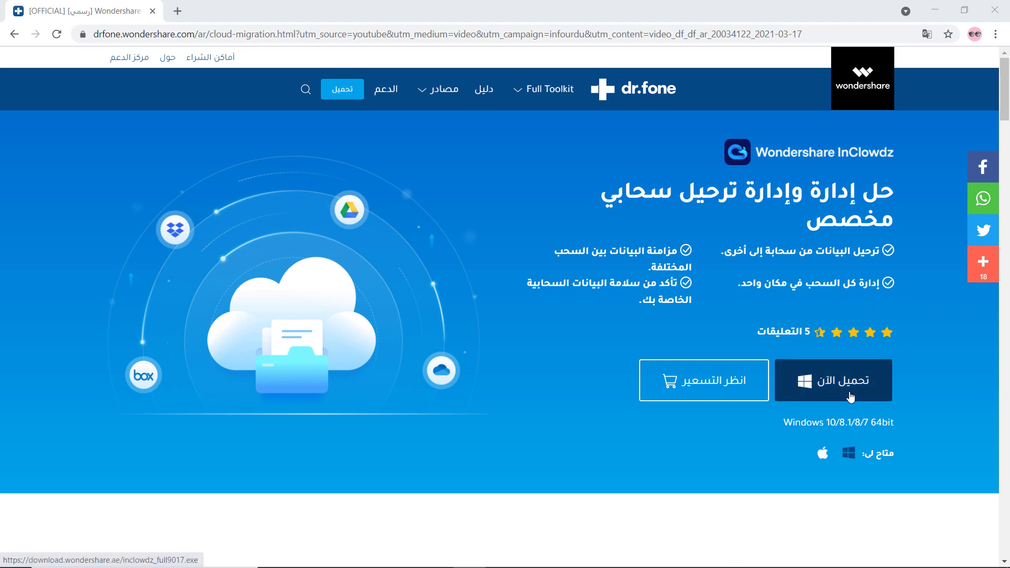
Download the Windows version of InClowdz and sign in to the Wondershare ID with the account password
left_click(830, 393)
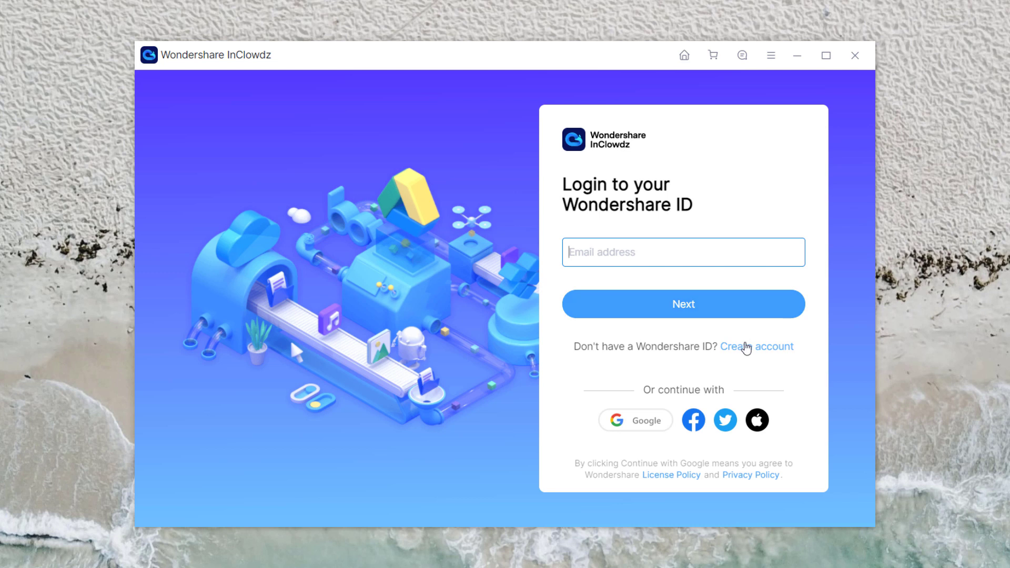
left_click(747, 347)
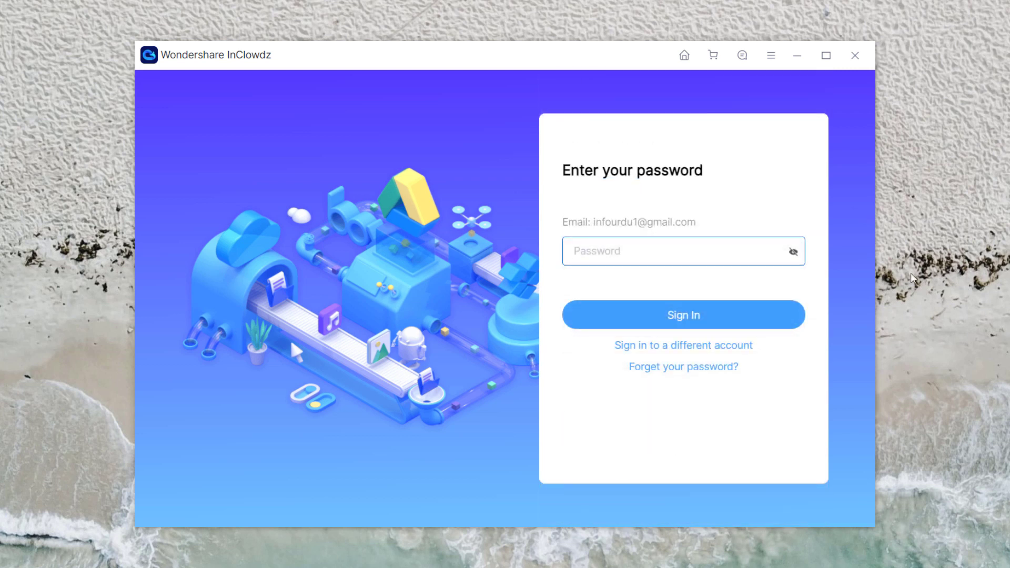
type("••••")
type("••••••")
key("Return")
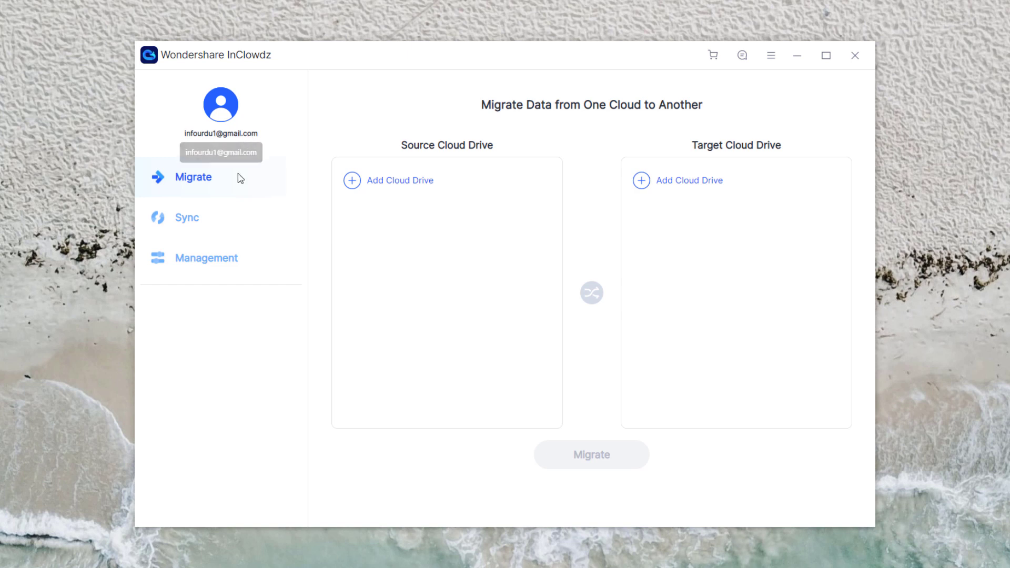
Add Google Drive as a cloud drive, entering the Google account password and allowing InClowdz access to all Drive files
left_click(392, 182)
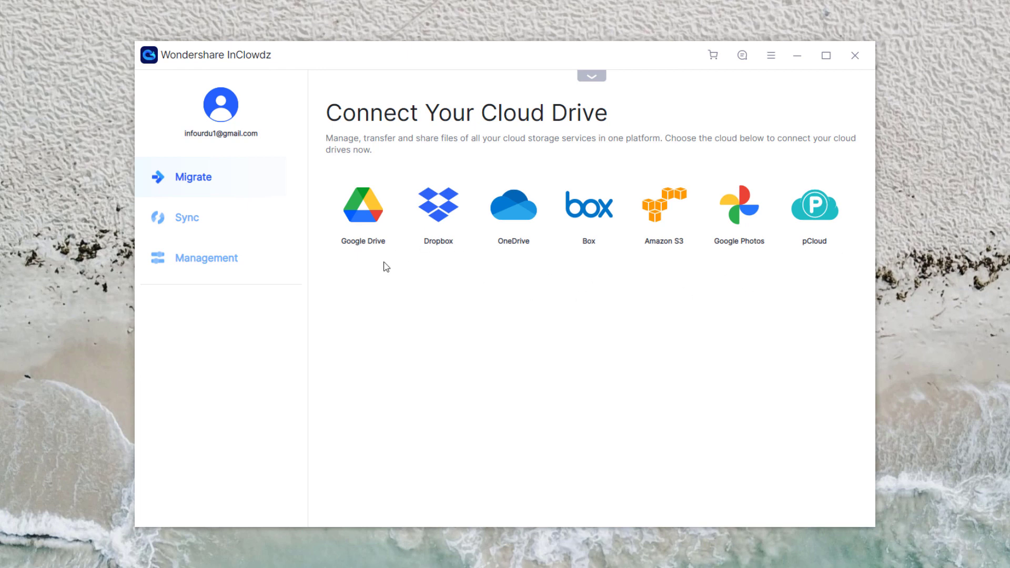
left_click(363, 227)
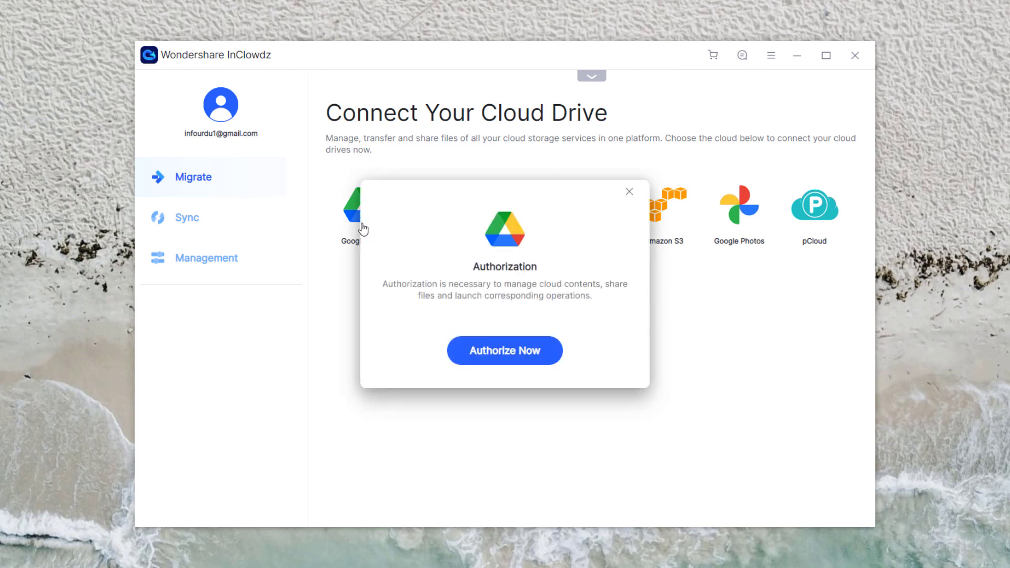
left_click(474, 355)
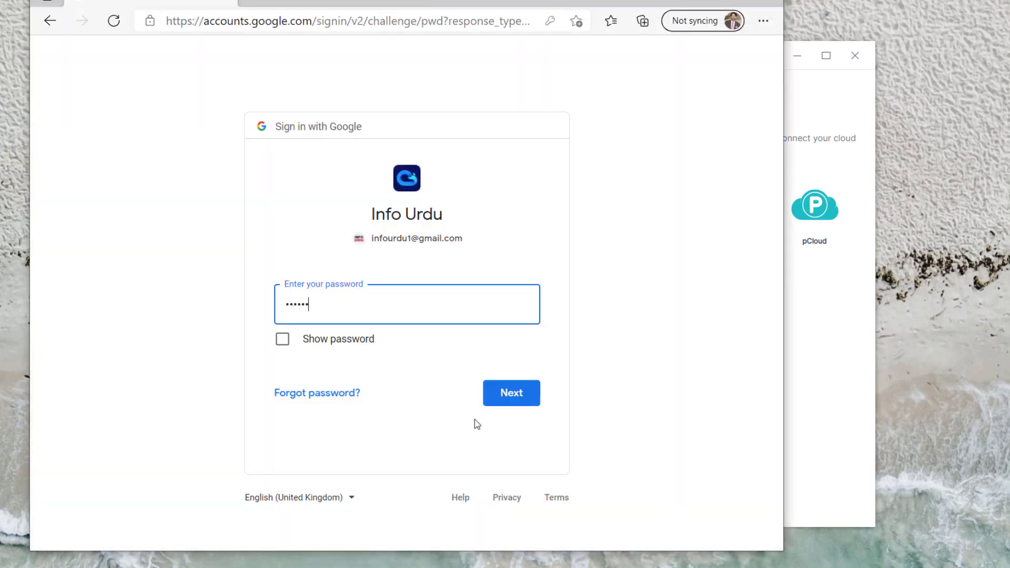
type("******")
key("Return")
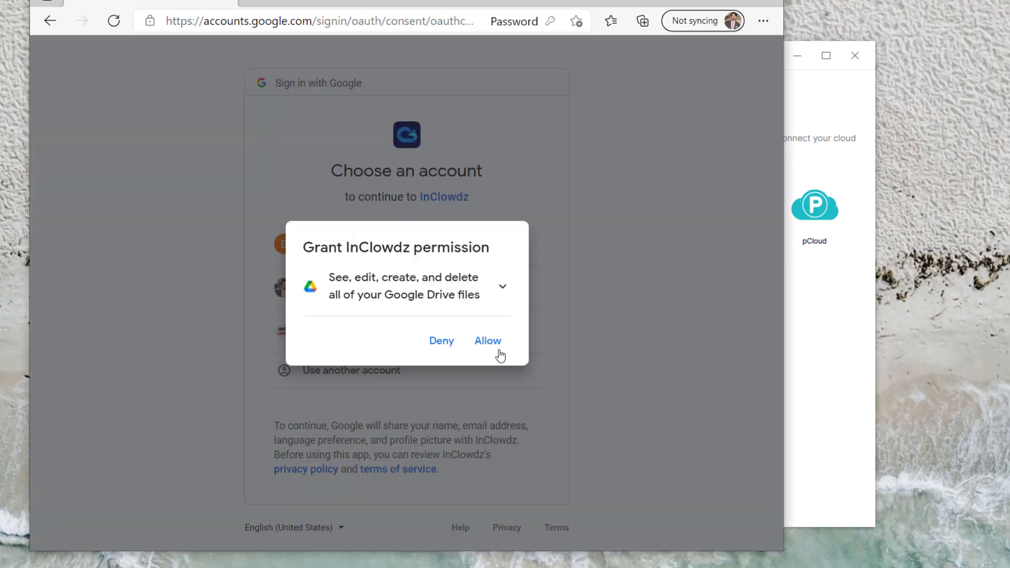
left_click(495, 352)
scroll(529, 526, "down", 1)
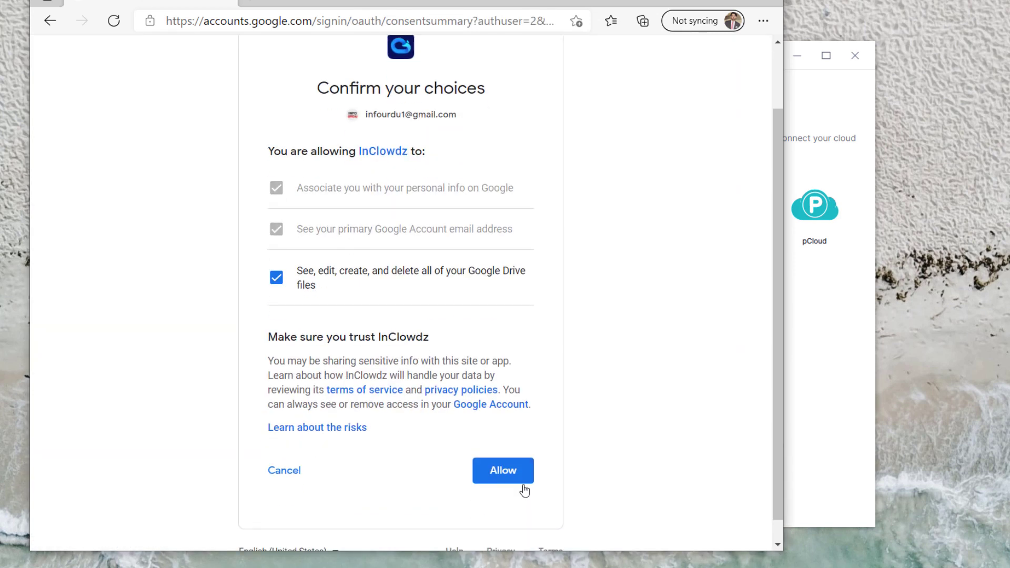
left_click(524, 488)
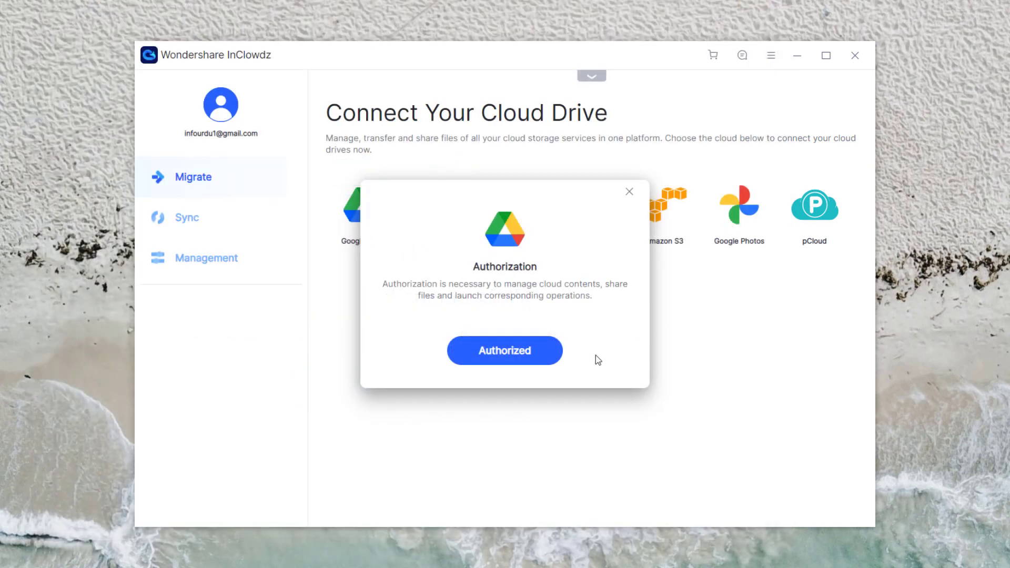
left_click(524, 361)
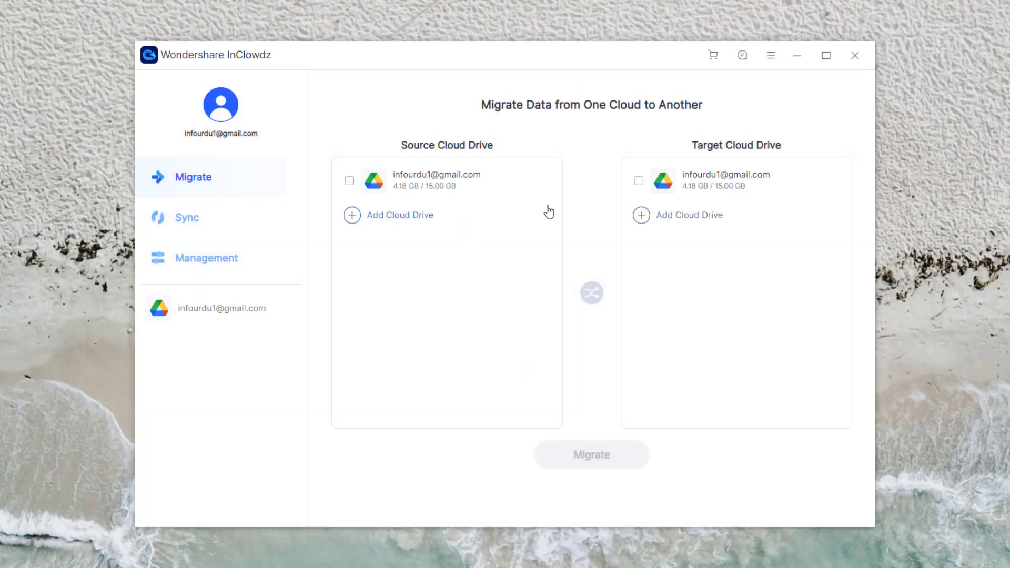
Add Google Photos as a second cloud drive, granting InClowdz permission to manage shared albums and the photo library
left_click(420, 224)
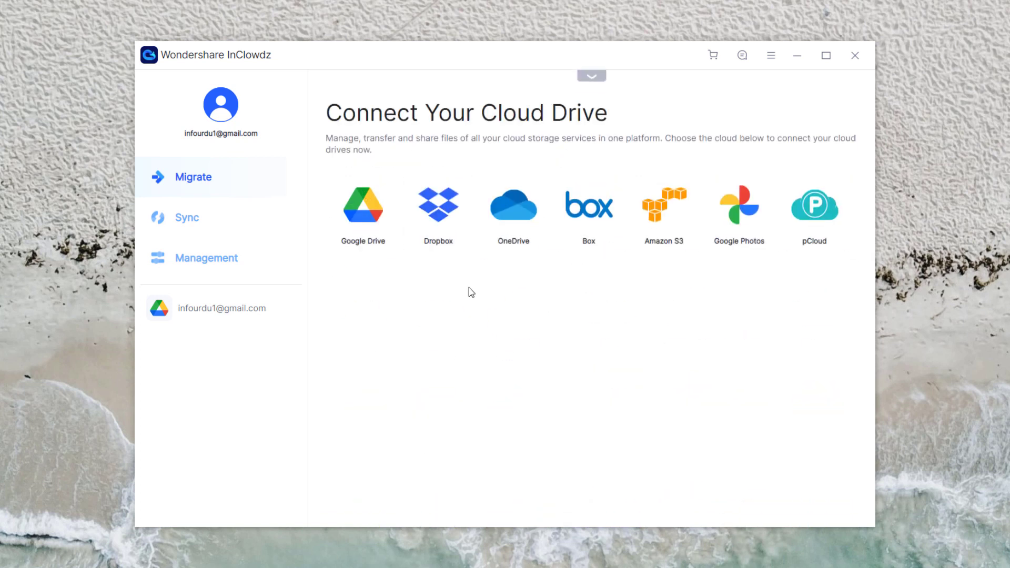
left_click(737, 231)
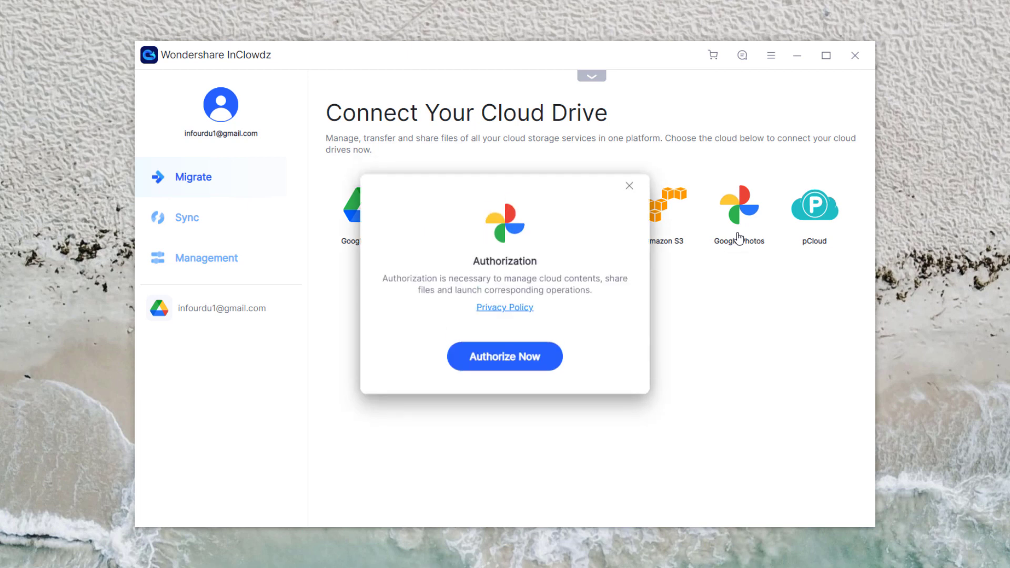
left_click(505, 357)
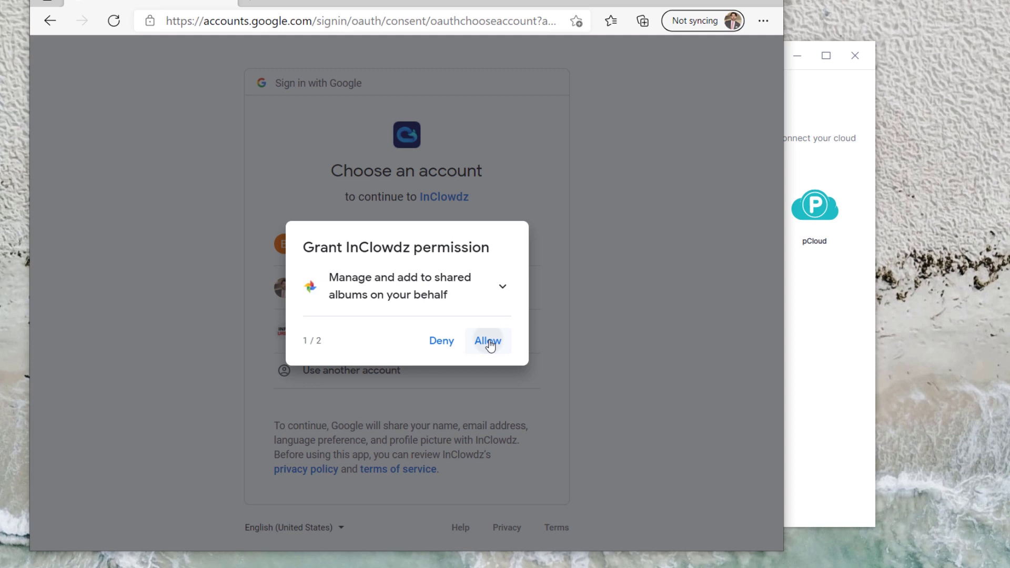
left_click(487, 343)
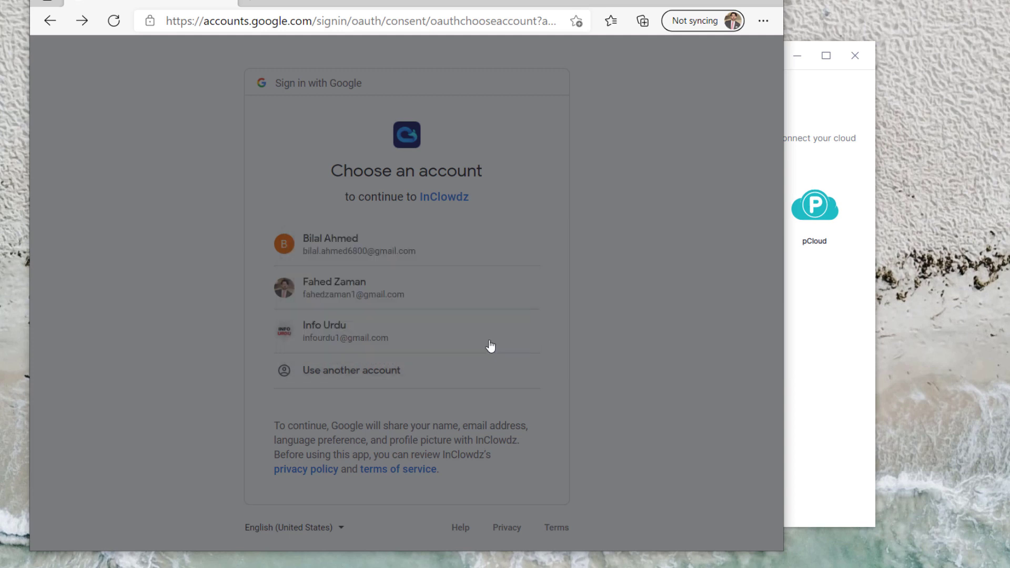
left_click(492, 352)
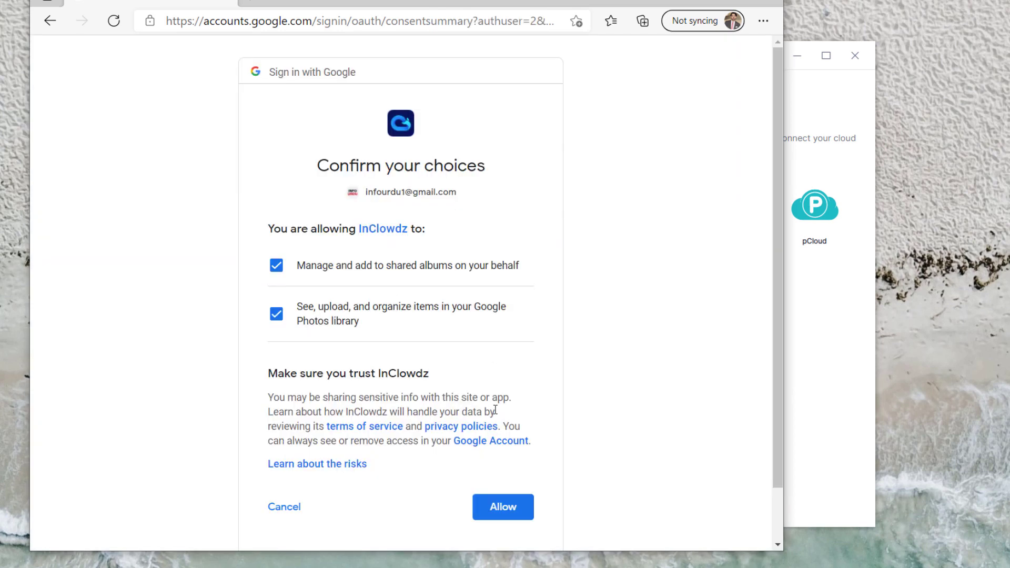
left_click(526, 515)
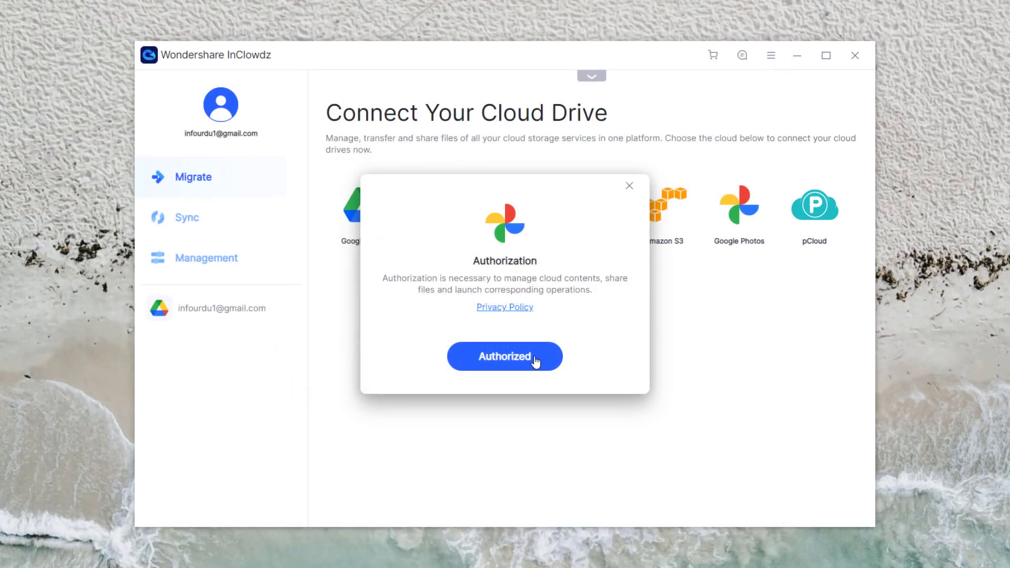
left_click(534, 360)
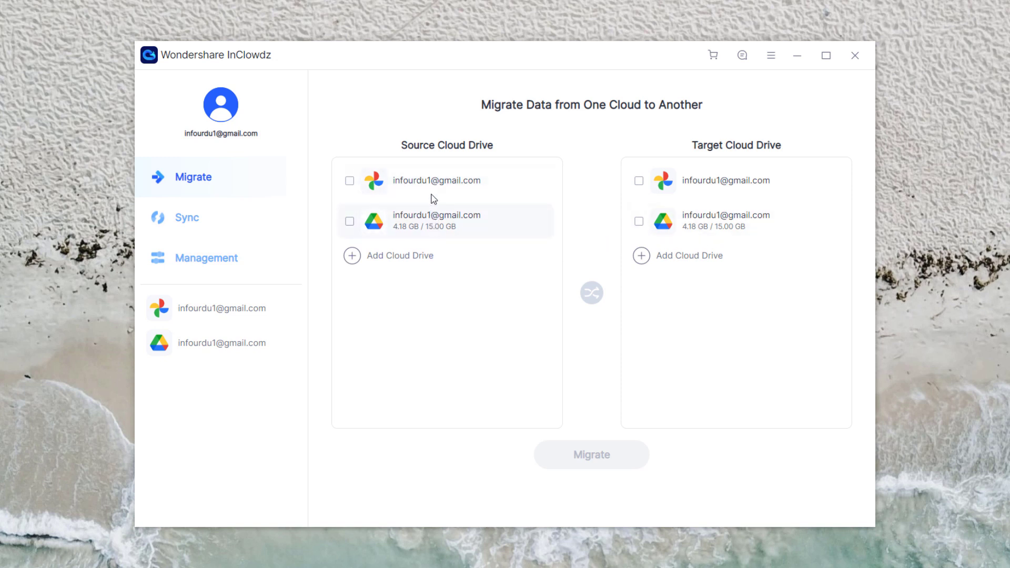
Select YAASINE.mp4 and iCare.mp4 from the source Google Drive and choose Google Photos as the migration target
left_click(437, 221)
left_click(277, 160)
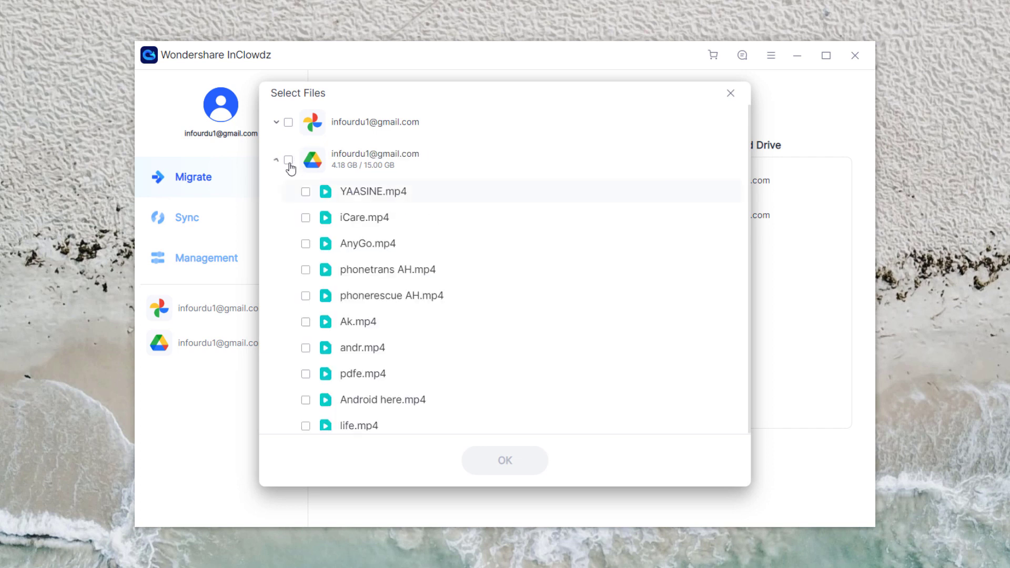
scroll(367, 221, "down", 3)
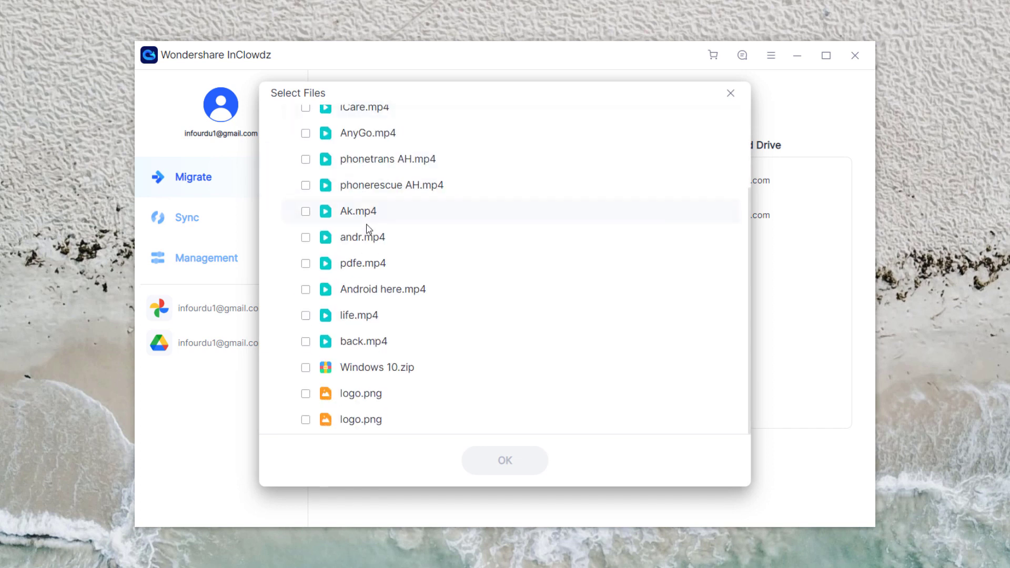
scroll(363, 383, "up", 3)
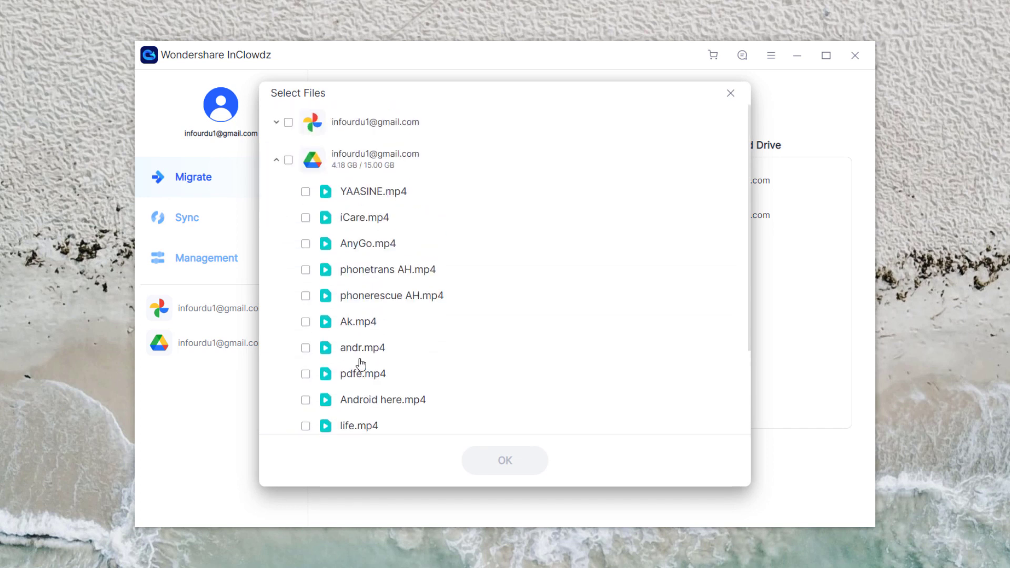
left_click(306, 191)
left_click(306, 218)
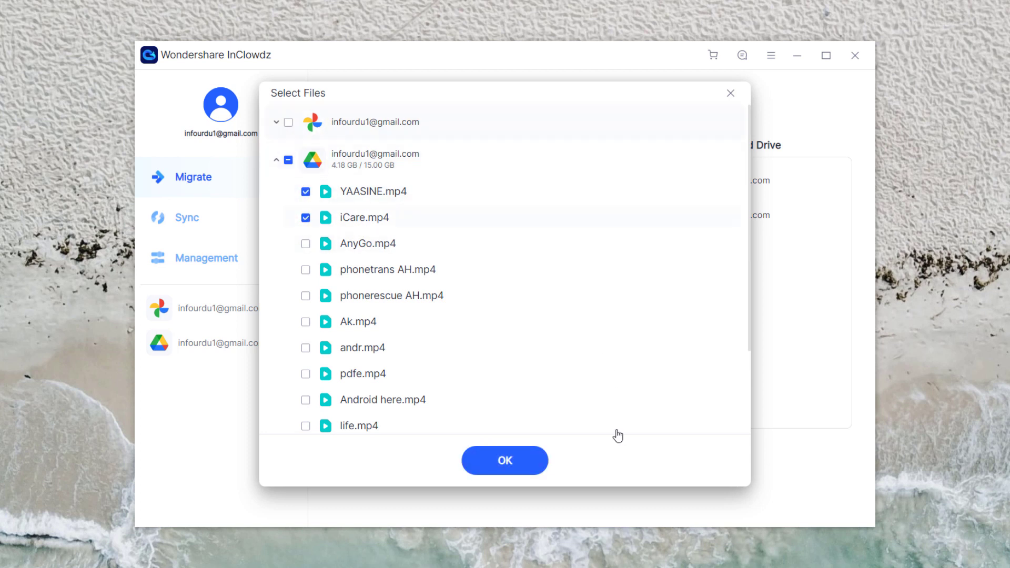
left_click(502, 461)
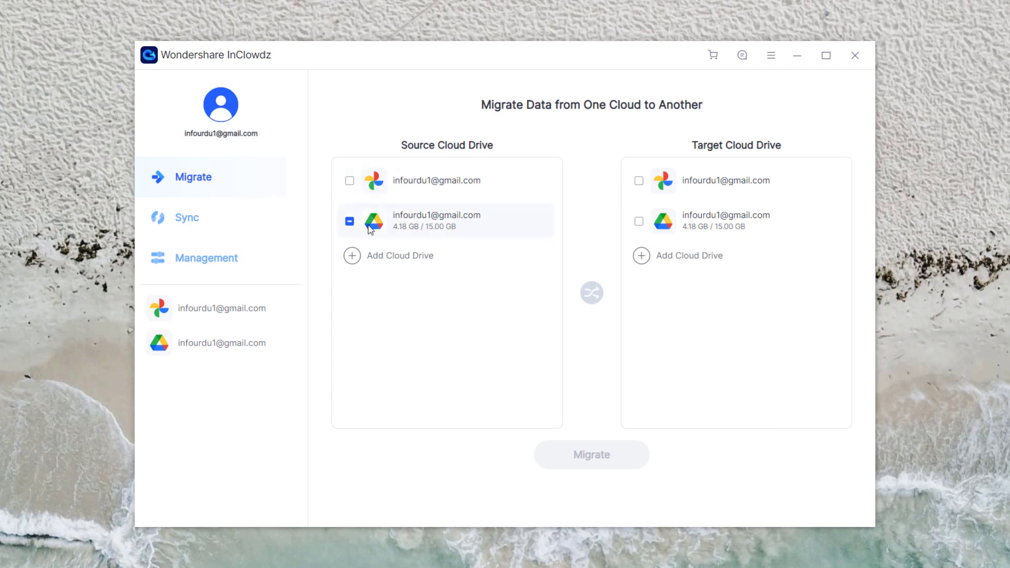
left_click(639, 181)
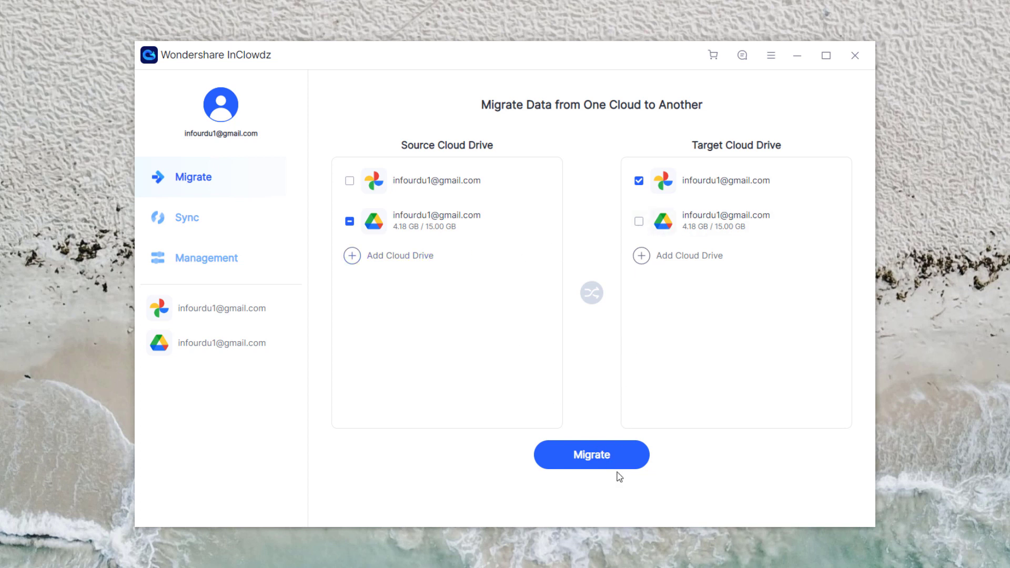
Switch to syncing between clouds and choose Google Photos as the source cloud drive
left_click(214, 222)
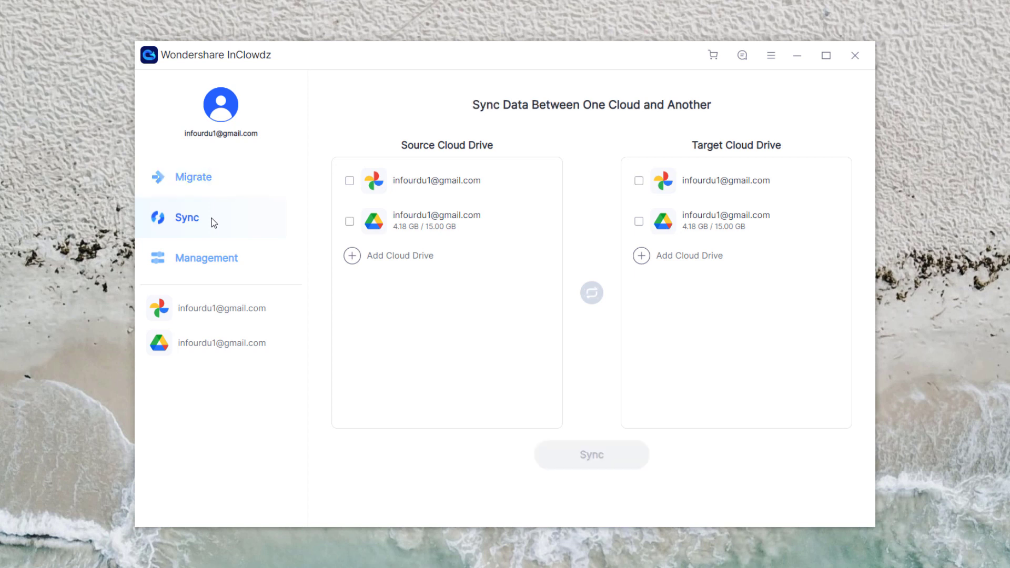
left_click(350, 221)
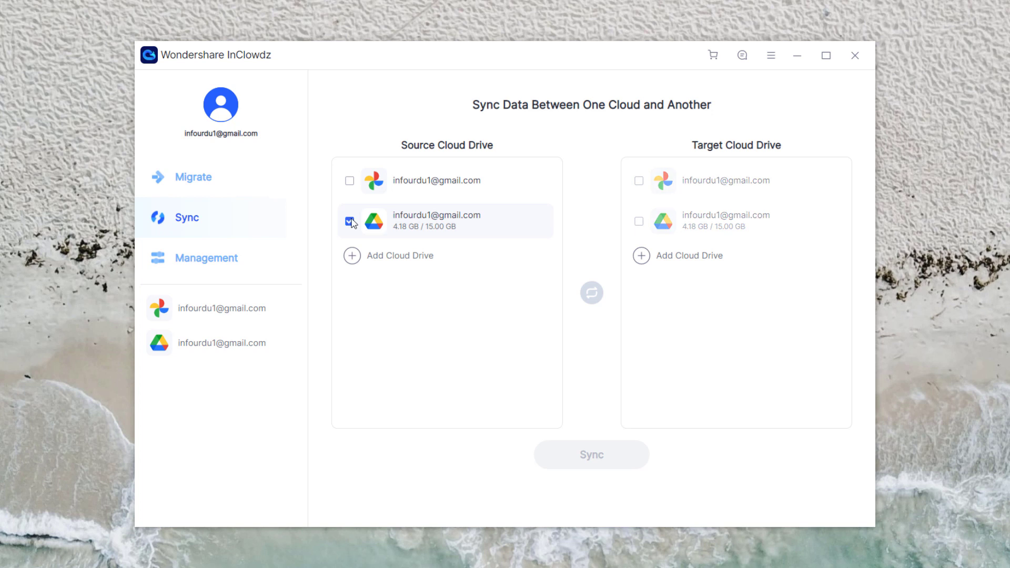
left_click(349, 222)
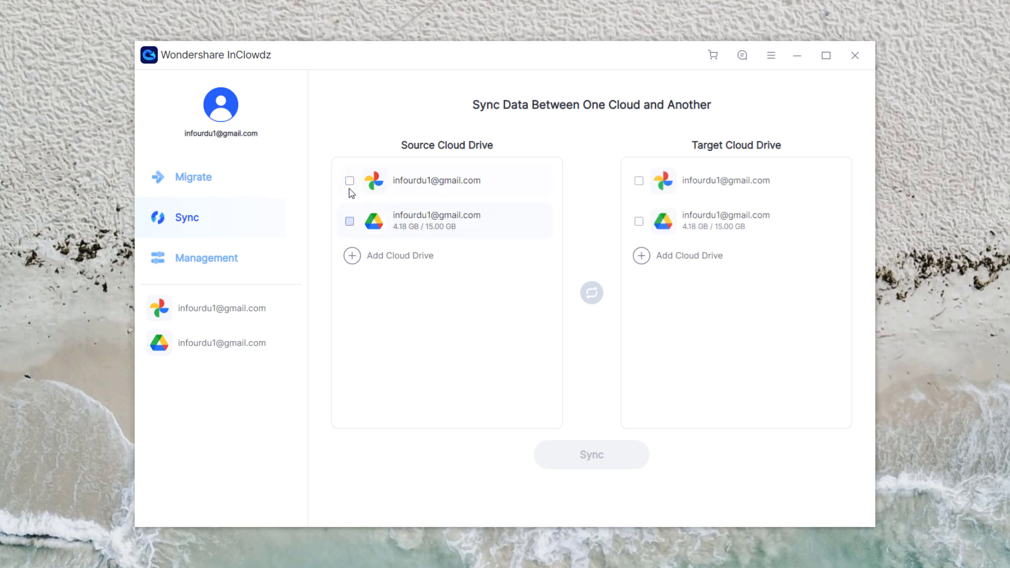
left_click(350, 181)
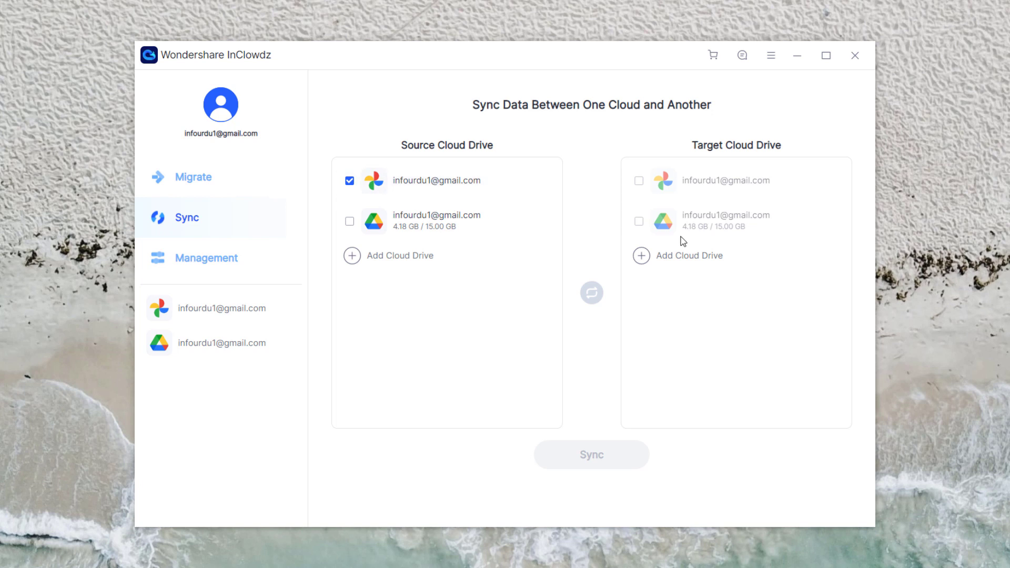
Open the Google Drive contents from cloud management and select YAASINE.mp4, iCare.mp4 and AnyGo.mp4
left_click(244, 258)
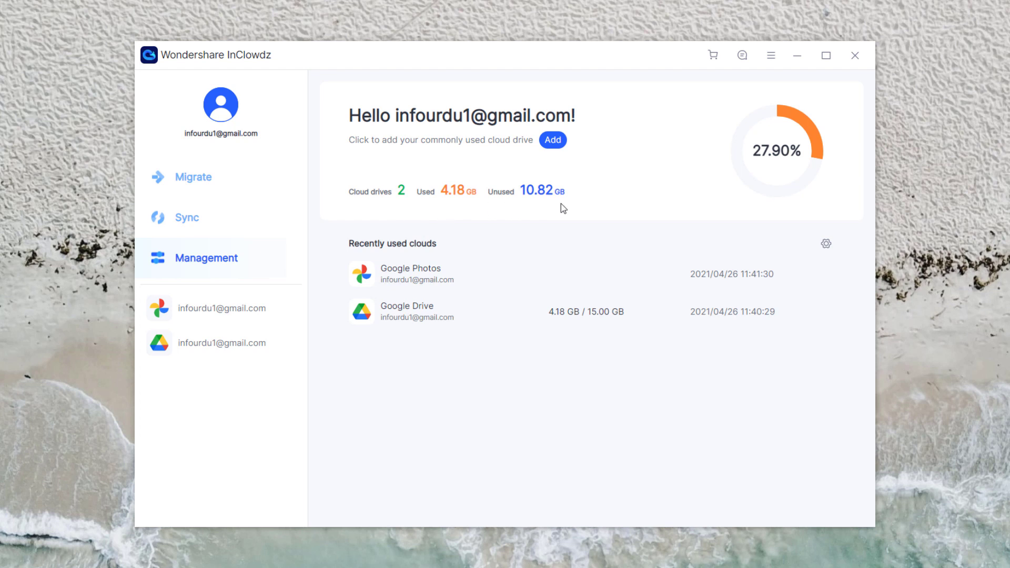
left_click(467, 316)
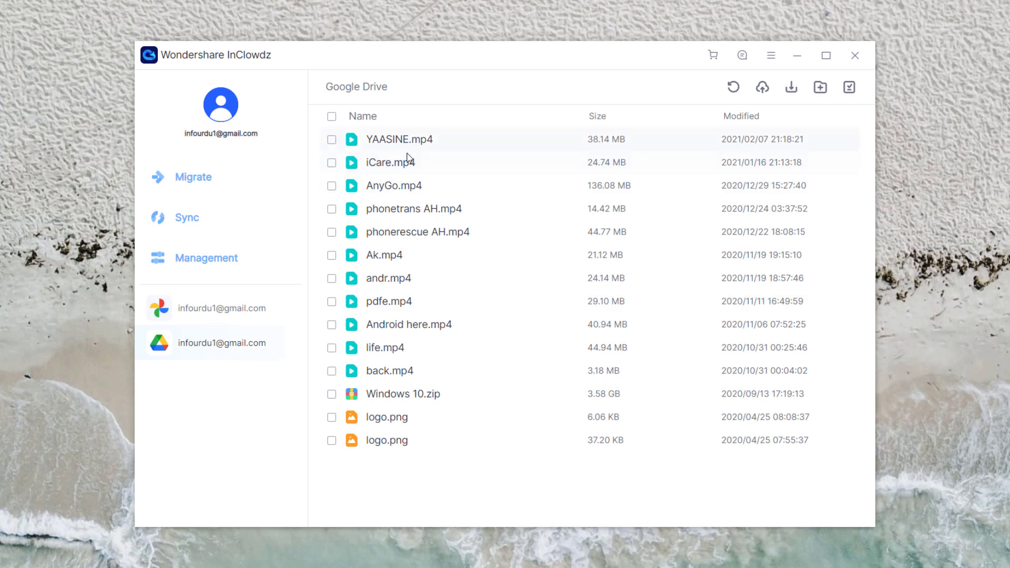
left_click(332, 139)
left_click(332, 163)
left_click(332, 186)
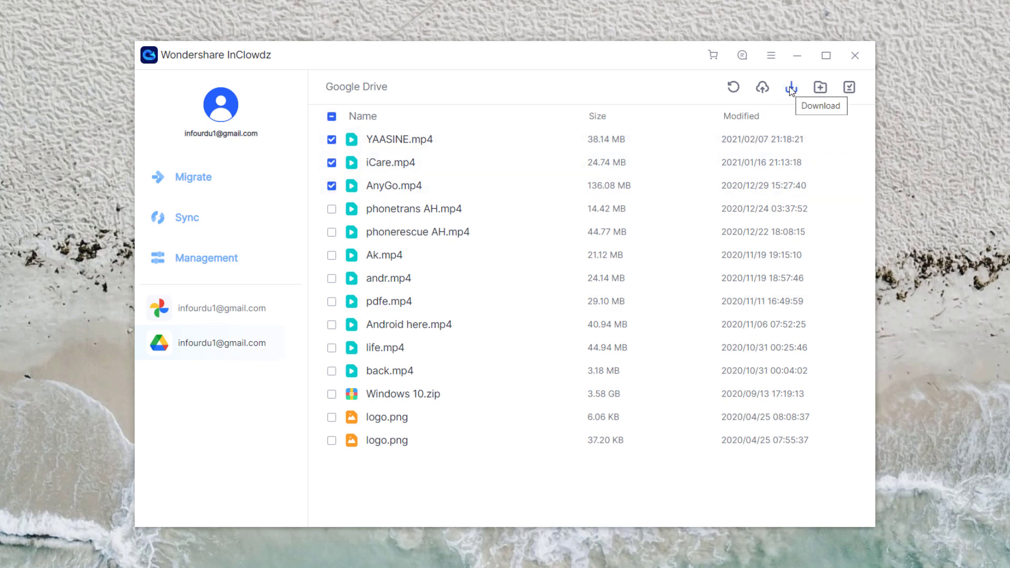